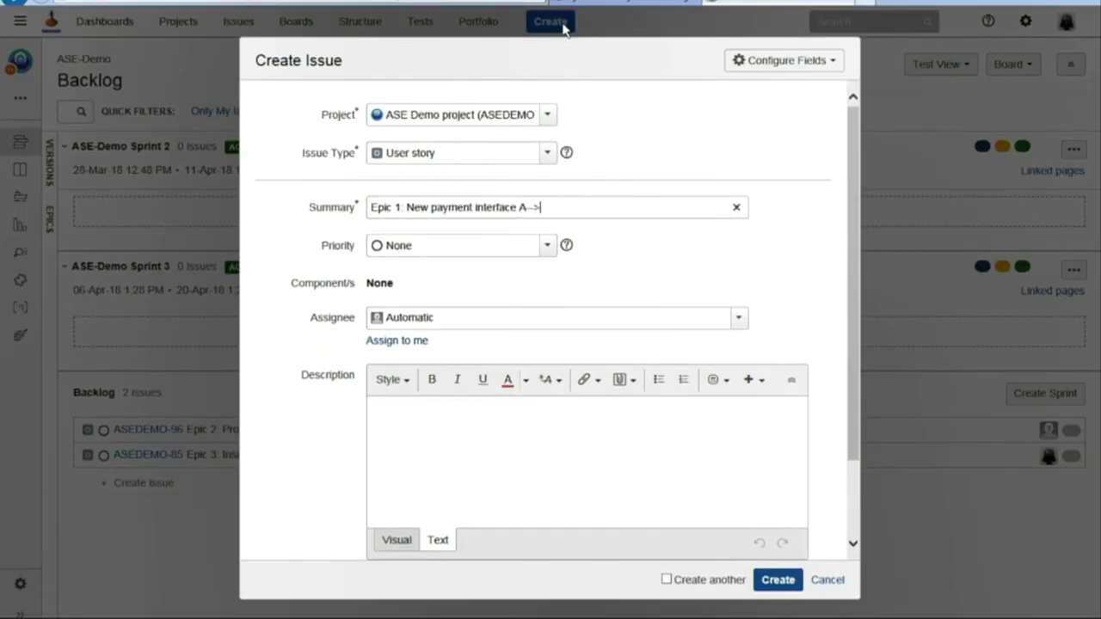
Create the user story "Epic 1: New payment interface A-->B" in the ASE Demo project and assign it to yourself
type("A-->B")
left_click(418, 341)
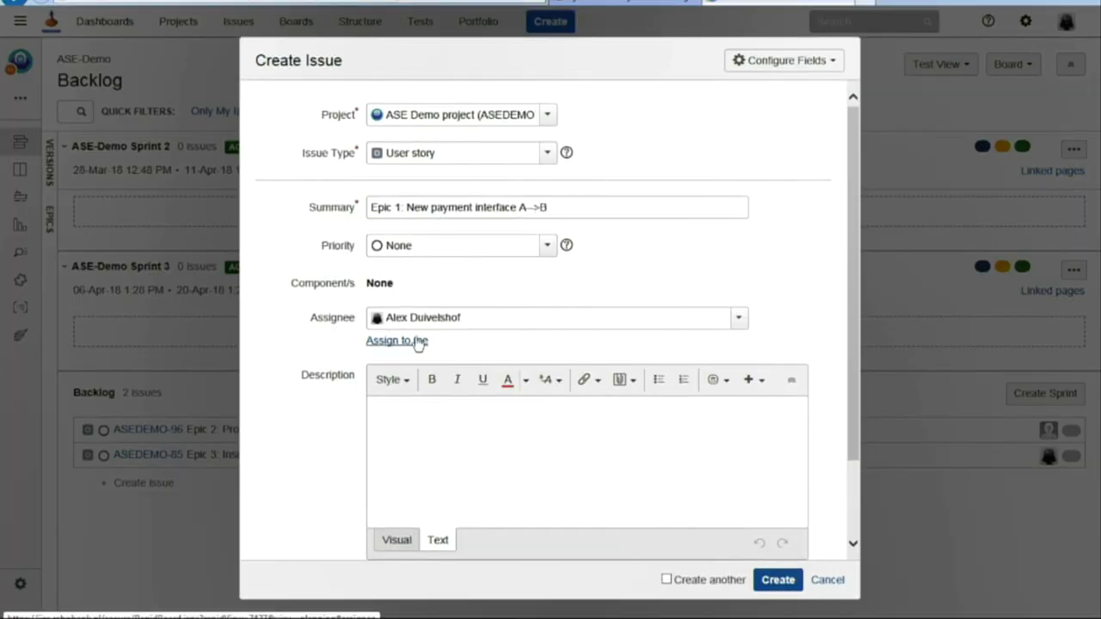
left_click(778, 581)
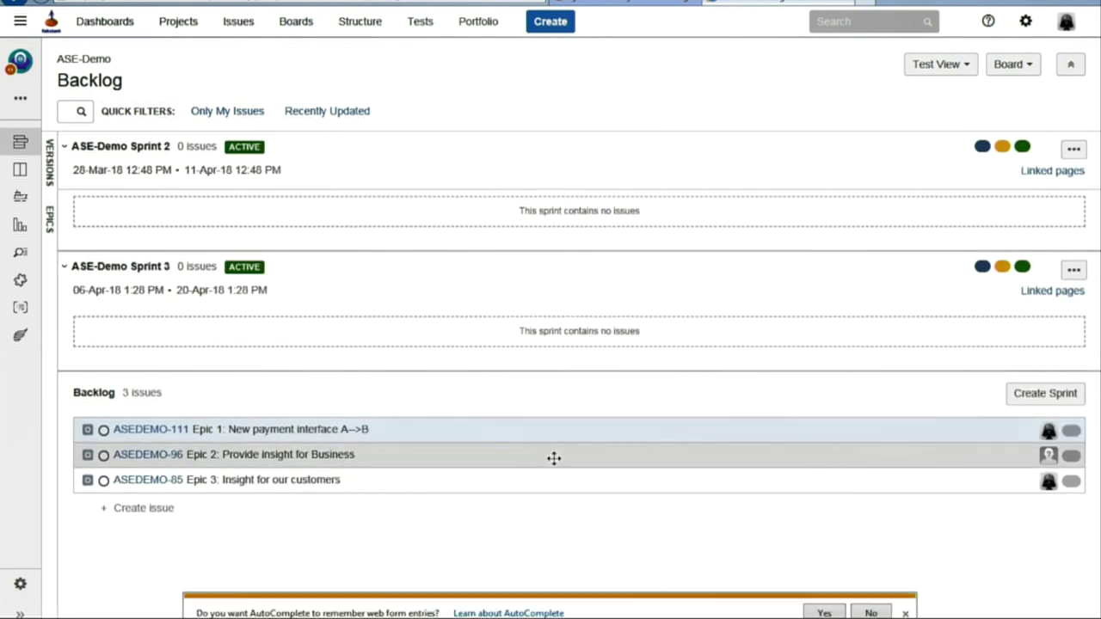
Move the Epic 1 payment interface story from the backlog into ASE-Demo Sprint 2 and open its details on the active sprints board
left_click_drag(491, 430, 491, 217)
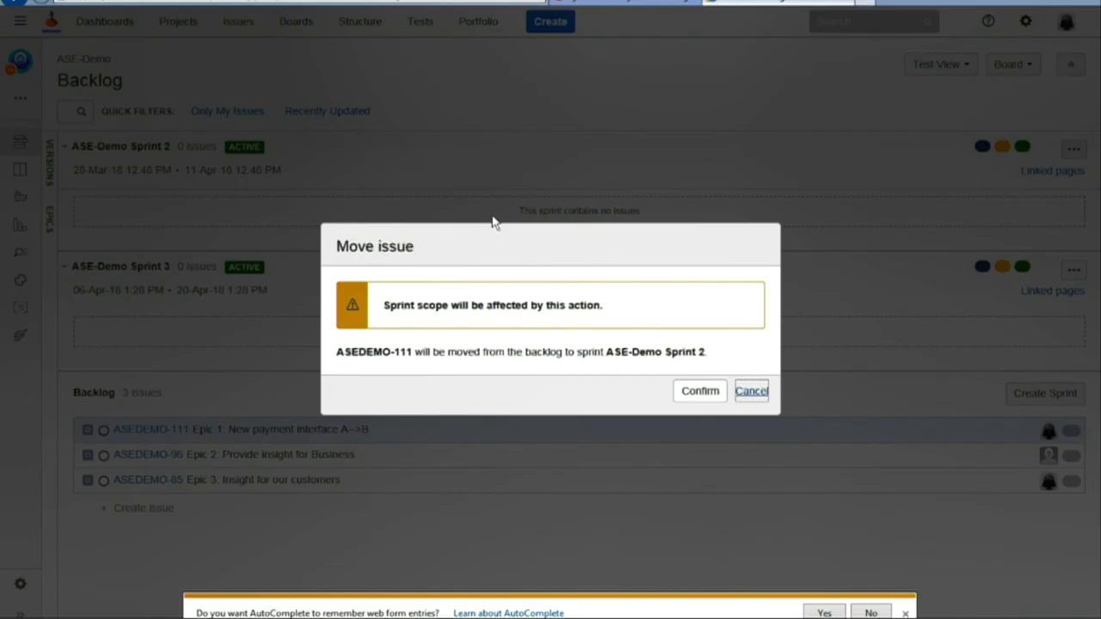
left_click(689, 393)
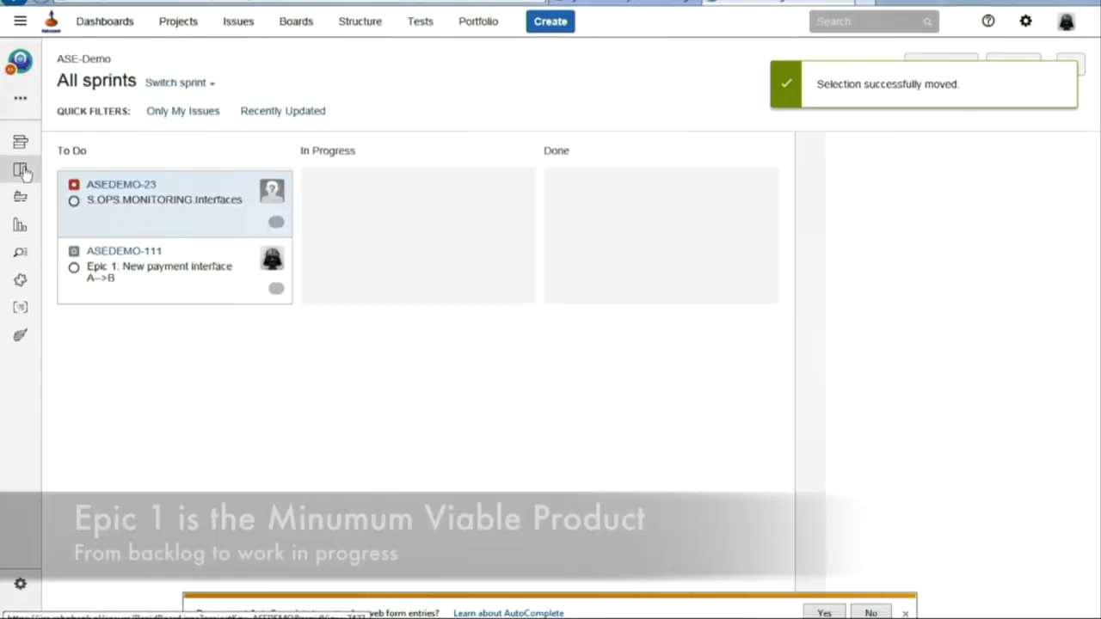
left_click(256, 262)
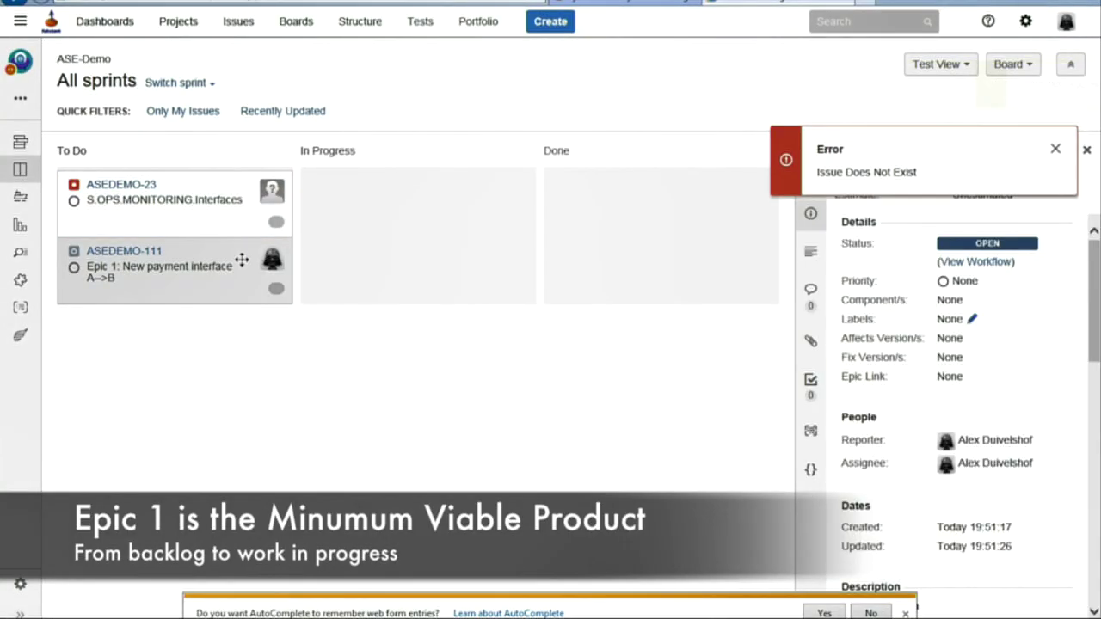
left_click(1055, 84)
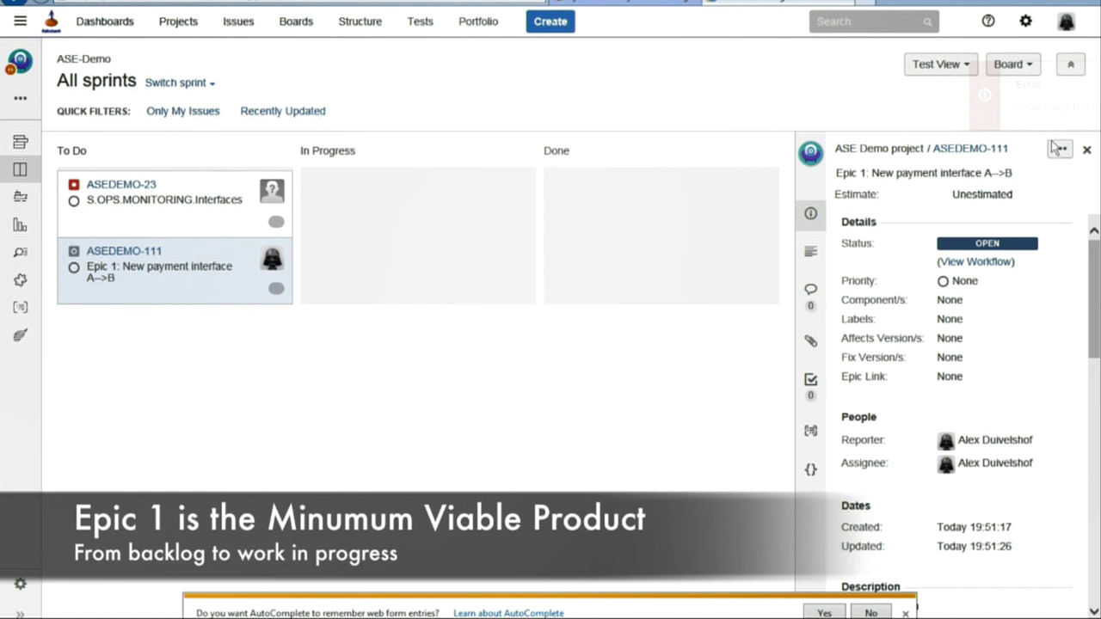
Create multiple sub-tasks for the Epic 1 story from the template "Security Control: Payment interface controls" with issue type Sub-task
left_click(1060, 149)
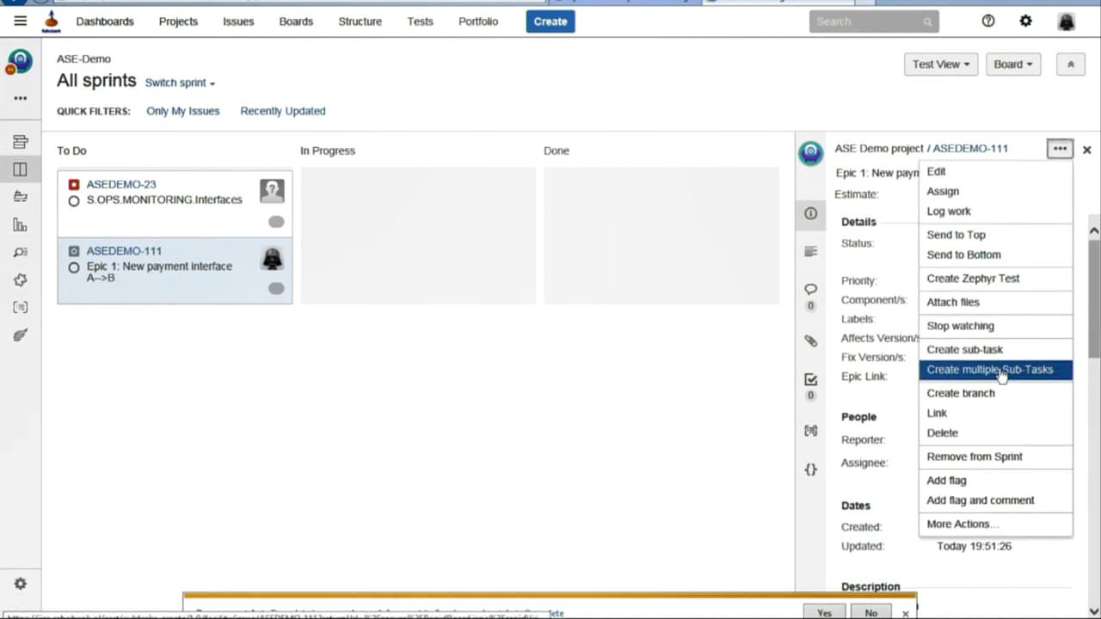
left_click(1000, 370)
left_click(762, 150)
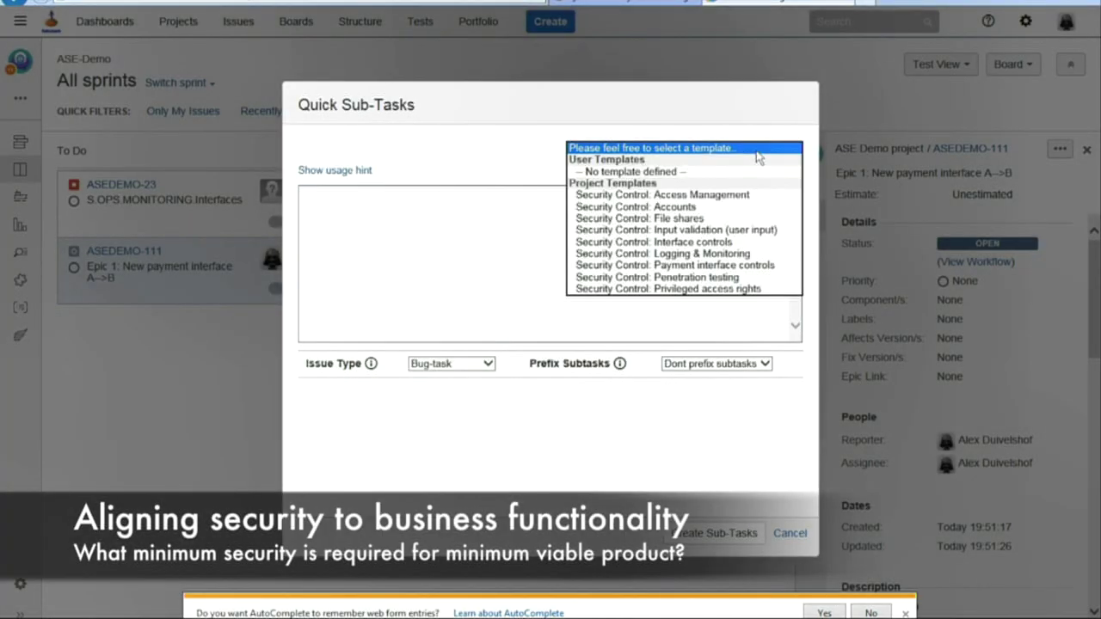
left_click(772, 264)
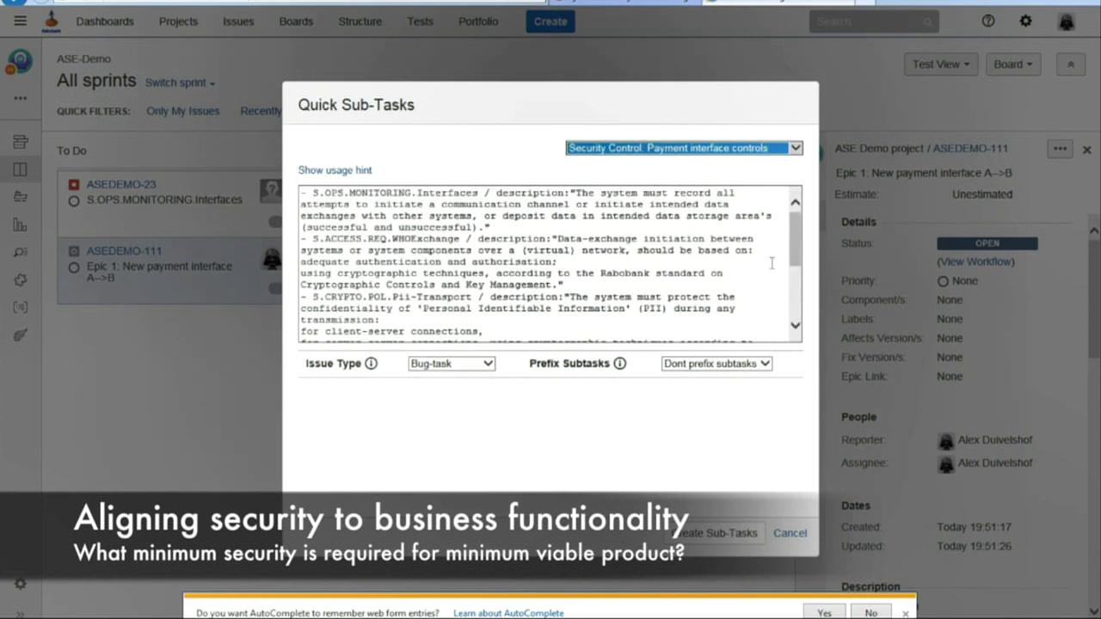
left_click(438, 365)
left_click(445, 376)
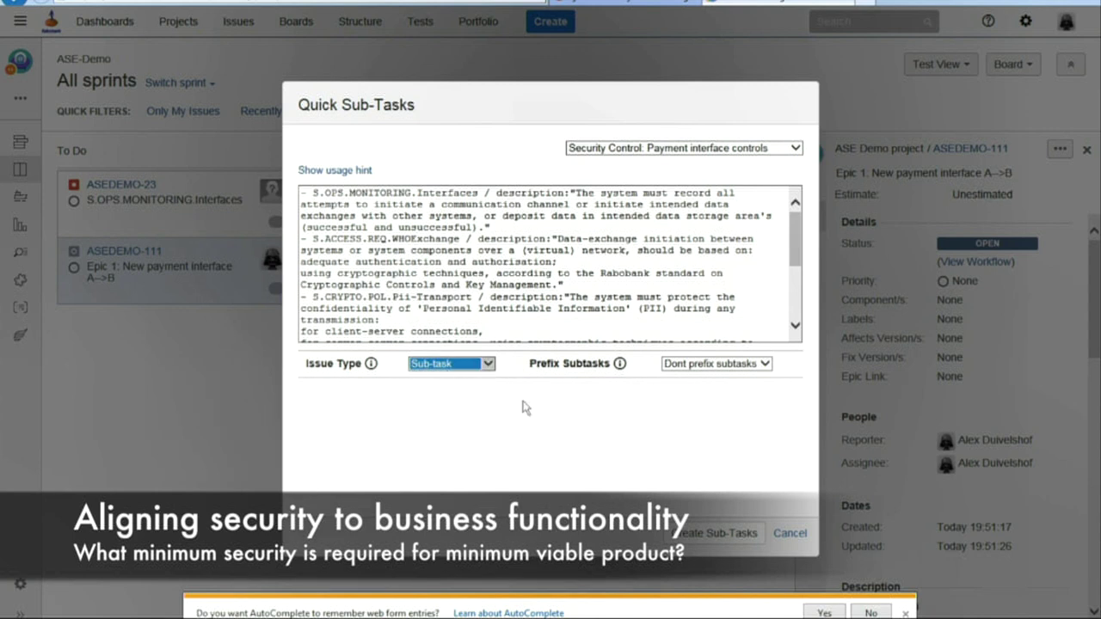
left_click(720, 533)
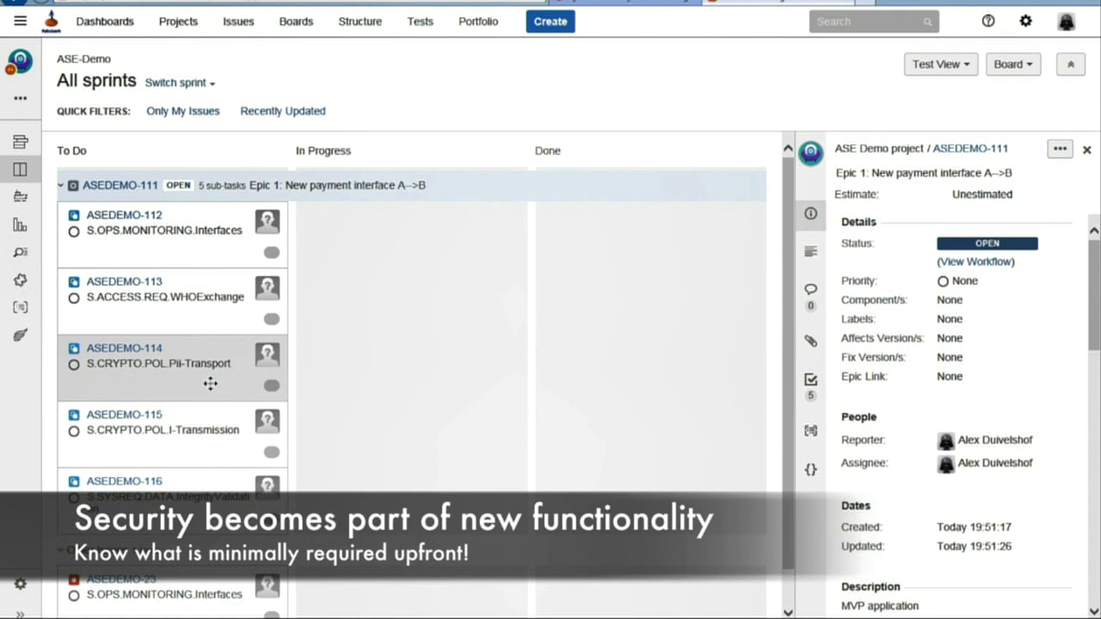
Move S.CRYPTO.POL.Pii-Transport to In Progress and comment "Interface is protected with mutual TLS 1.2 Therefore privacy sensitive data is protected."
left_click_drag(224, 377, 420, 379)
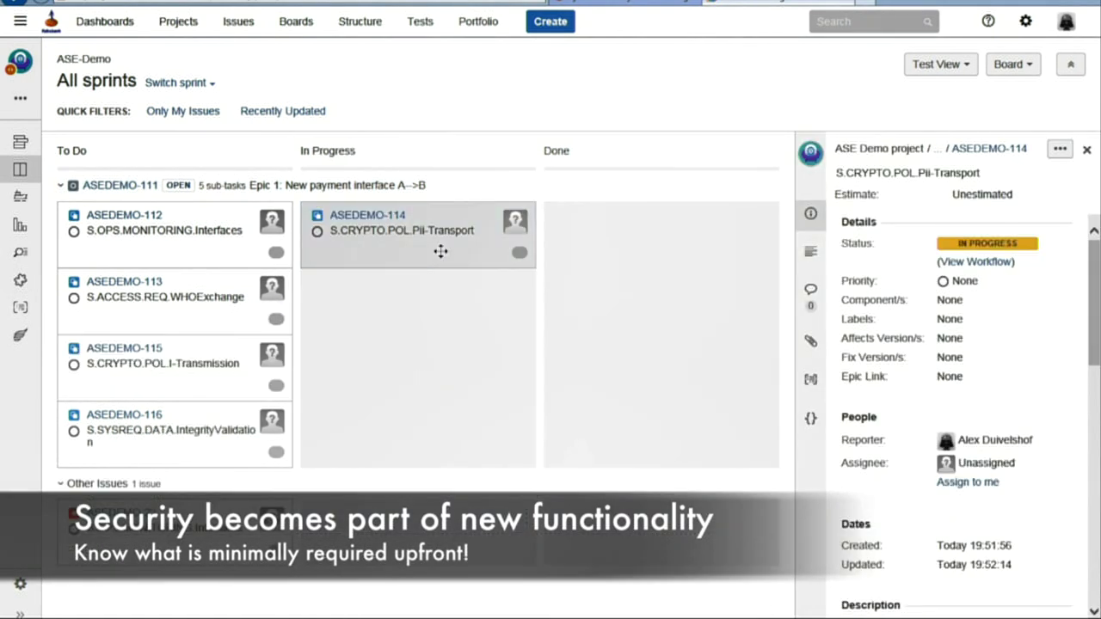
left_click_drag(1093, 342, 1092, 412)
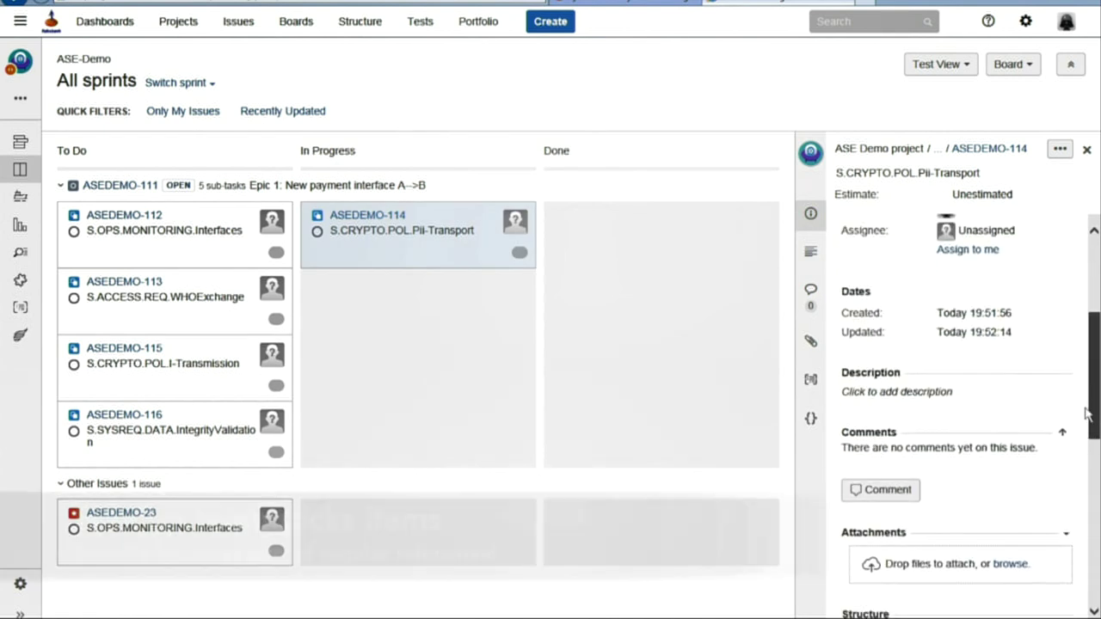
left_click(881, 489)
type("Interface is protected with mutual TLS 1.2")
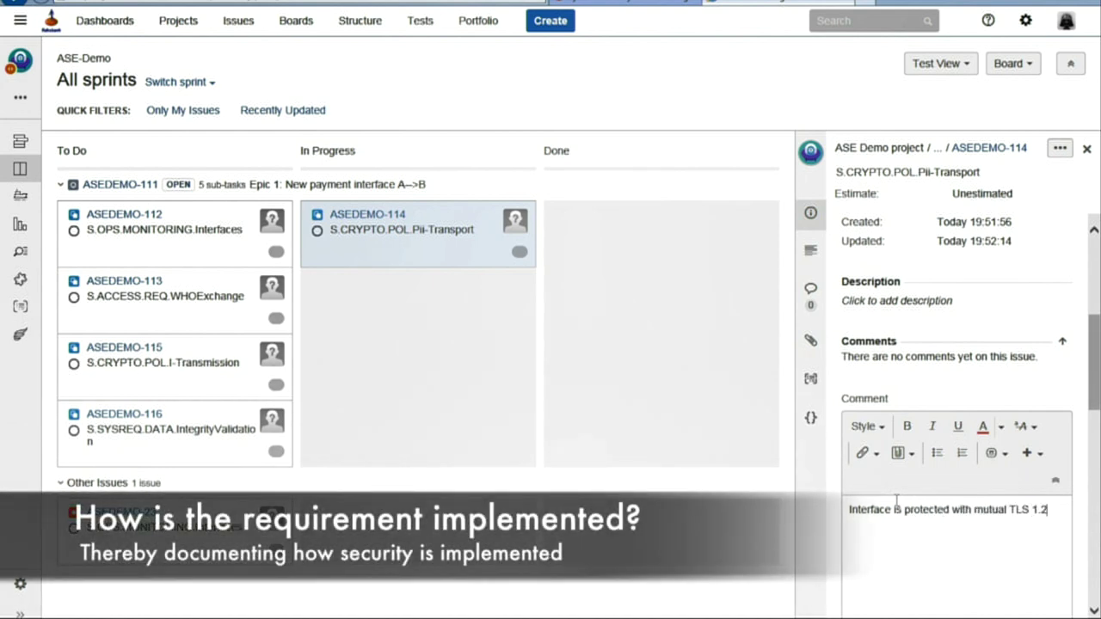
scroll(1061, 399, "down", 3)
key("Return")
type("Therefore privacy sensitive data is protected.")
left_click(996, 551)
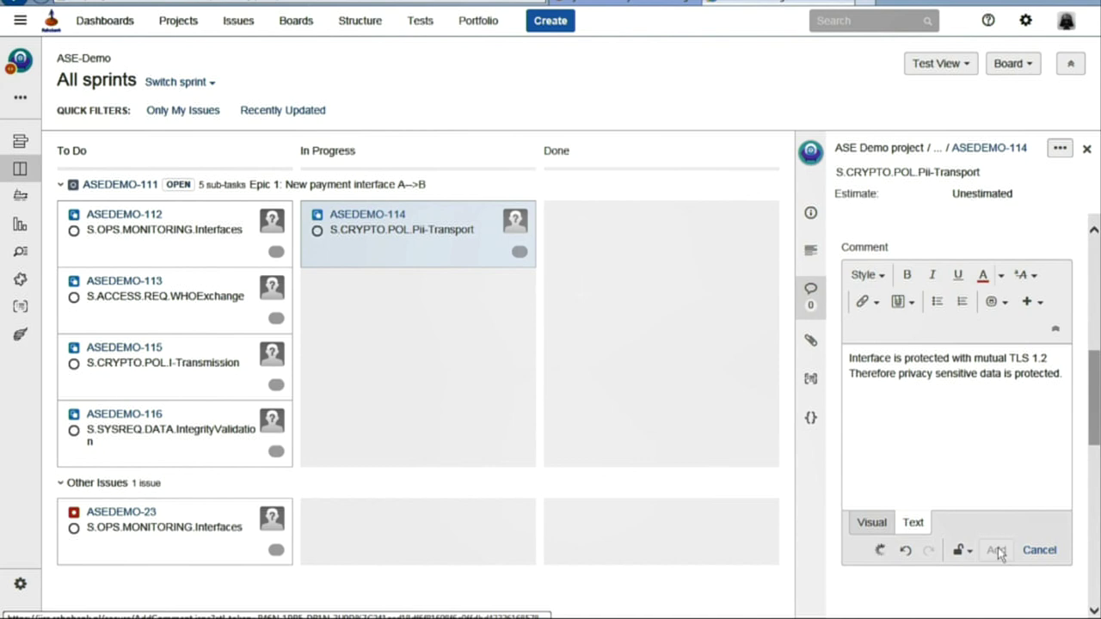
Close S.CRYPTO.POL.Pii-Transport with the resolution Fixed and move the Epic 1 sub-task S.OPS.MONITORING.Interfaces to In Progress
left_click_drag(398, 238, 622, 233)
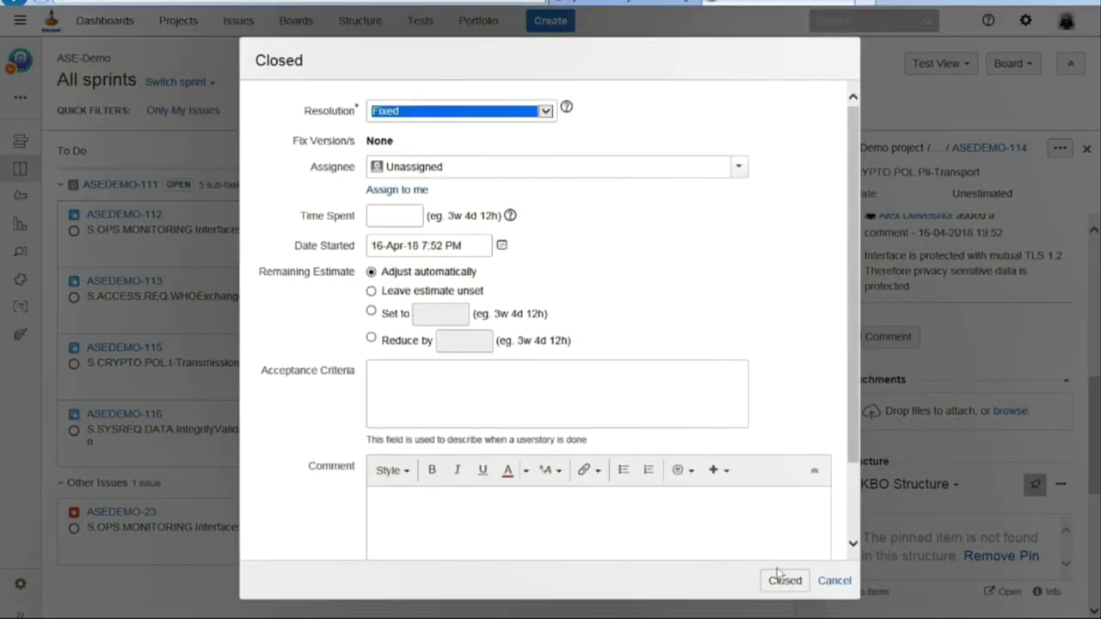
left_click(783, 580)
left_click_drag(179, 229, 407, 329)
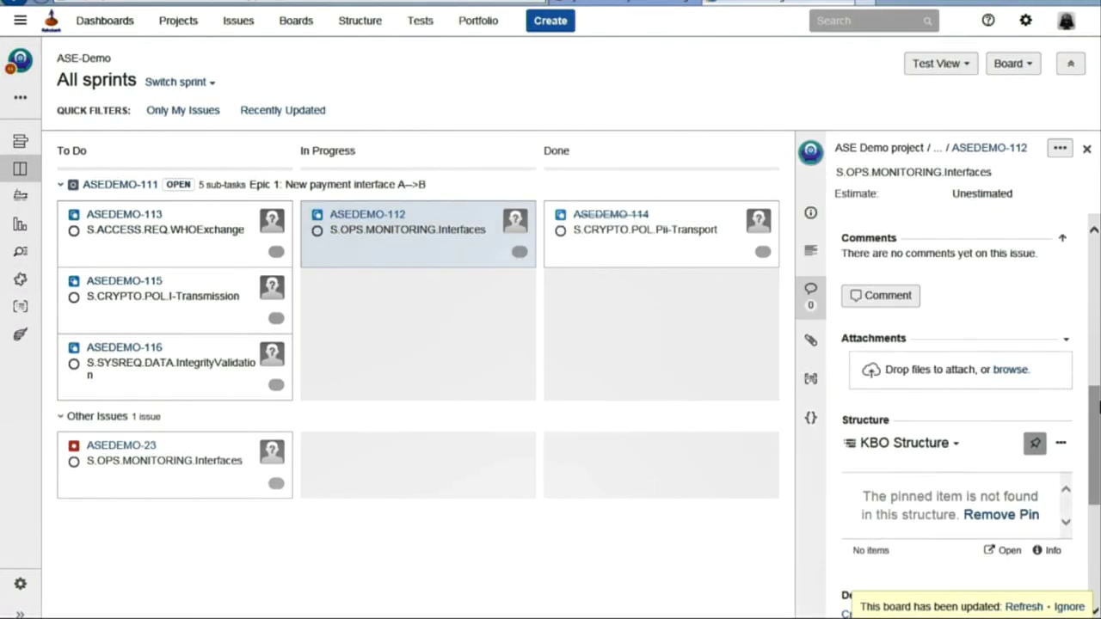
Comment on S.OPS.MONITORING.Interfaces: "Not all logging of interfaces will be implemented at MVP. Therefore risk acceptance of Product Owner, System Owner and Security Officer necessary."
left_click_drag(1096, 404, 1097, 362)
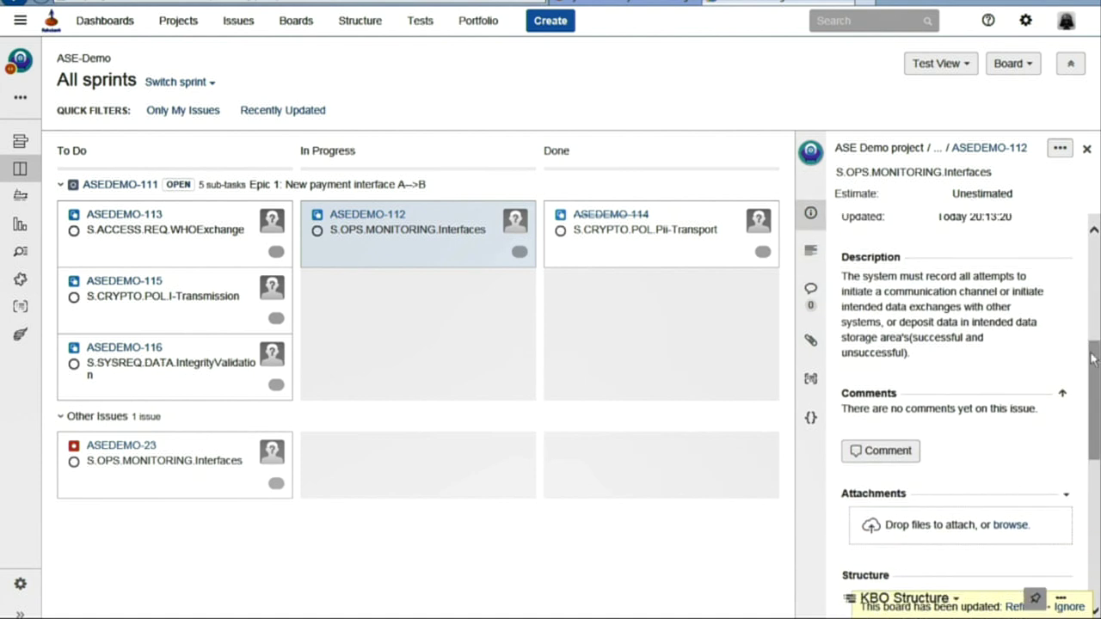
scroll(1064, 383, "down", 1)
left_click(886, 349)
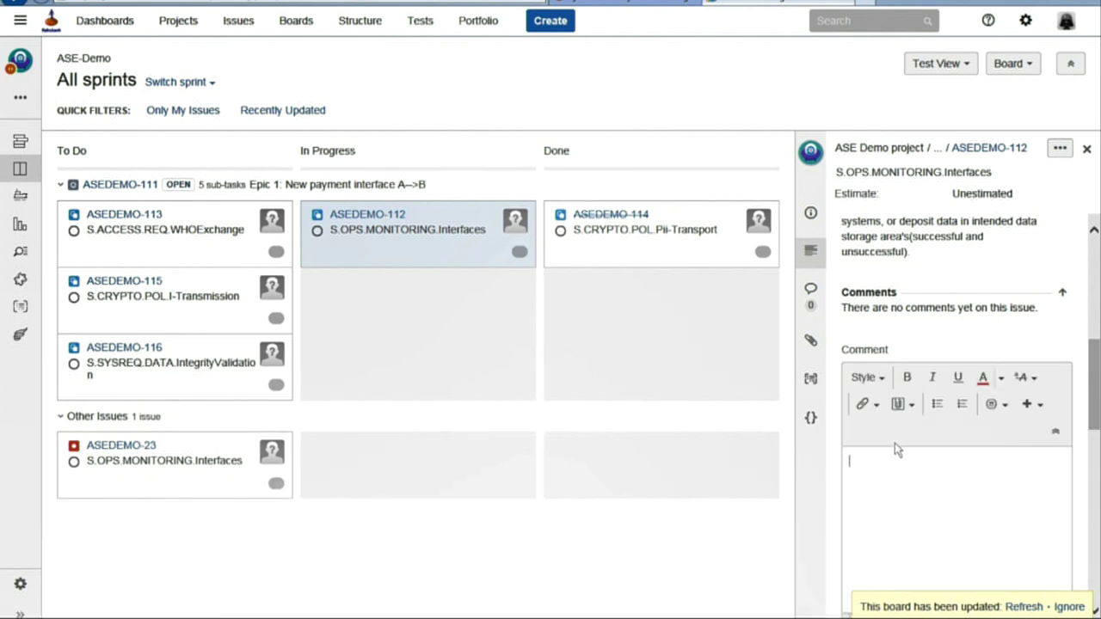
type("Not all log")
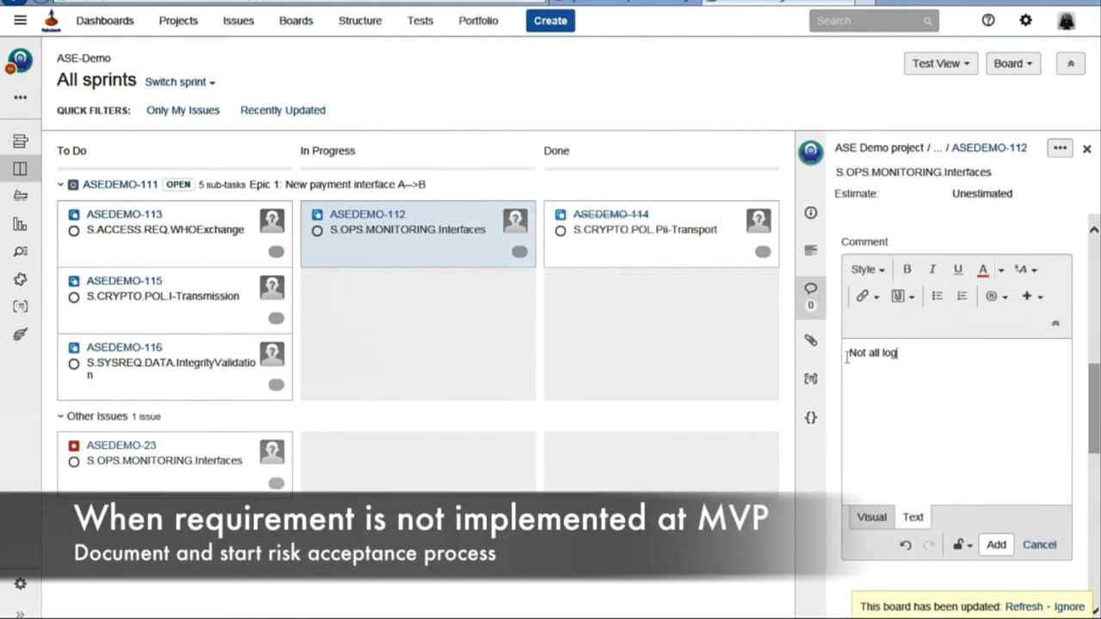
type("ging of interfaces ")
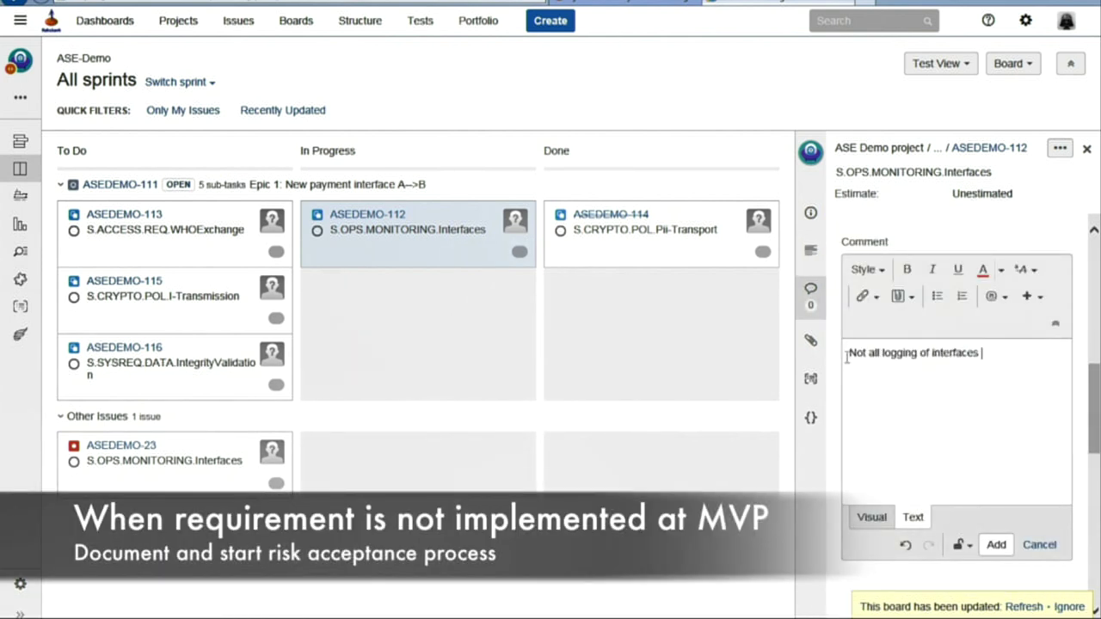
type("will be implemented at MVP. Therefore risk acceptance of Product")
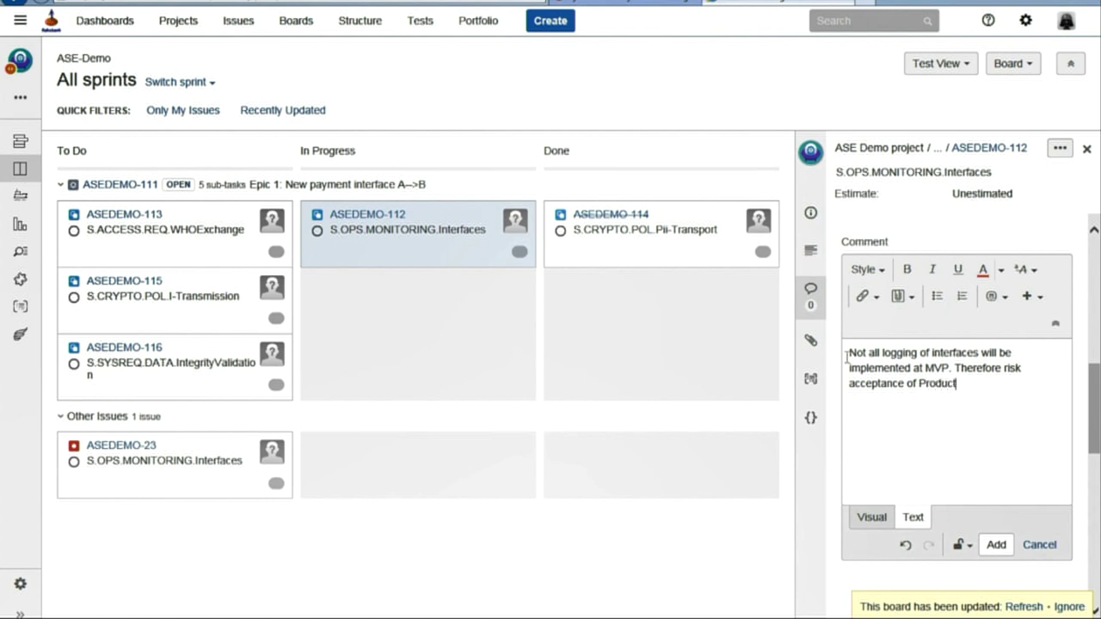
type(" Owner, System Owner and Security")
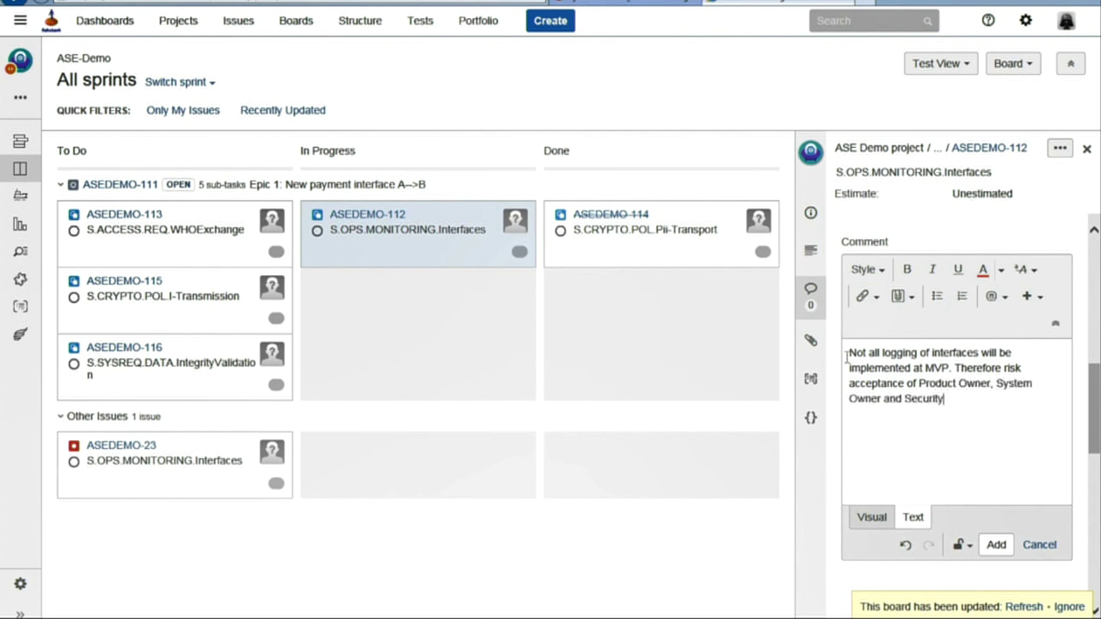
type(" Officer necessary.")
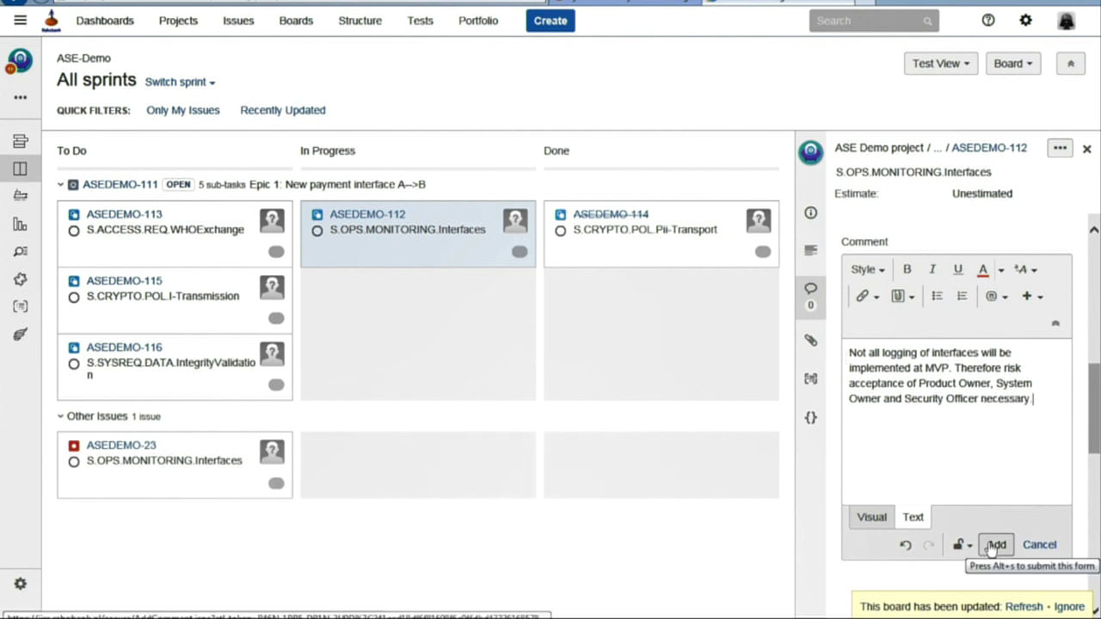
left_click(996, 544)
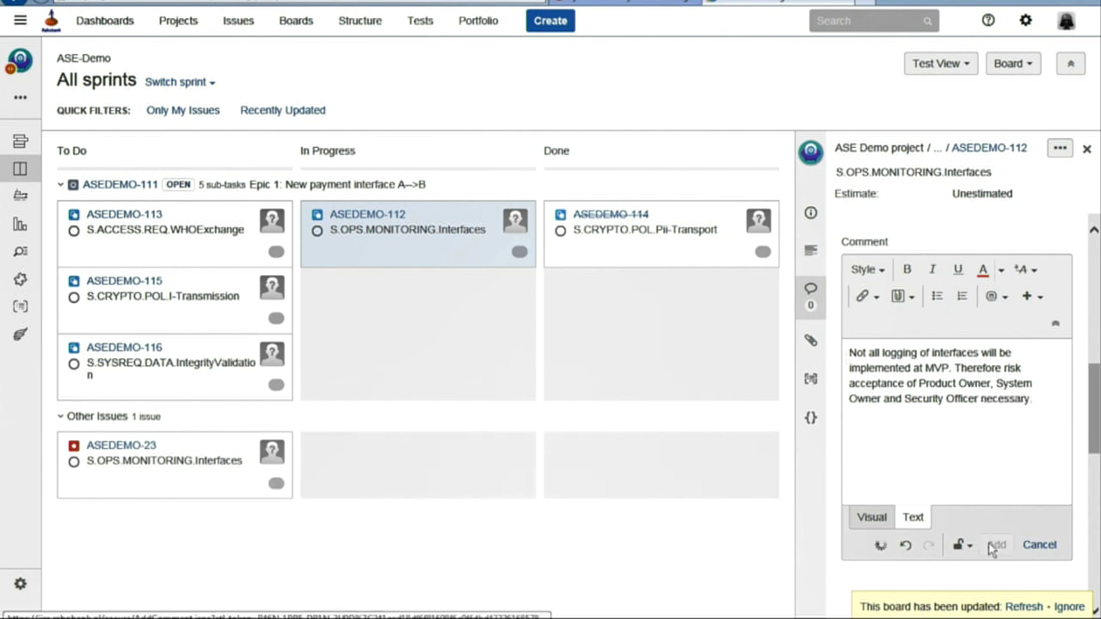
Move S.OPS.MONITORING.Interfaces to Done and close it with the resolution Won't Fix
left_click(440, 231)
scroll(1097, 371, "up", 2)
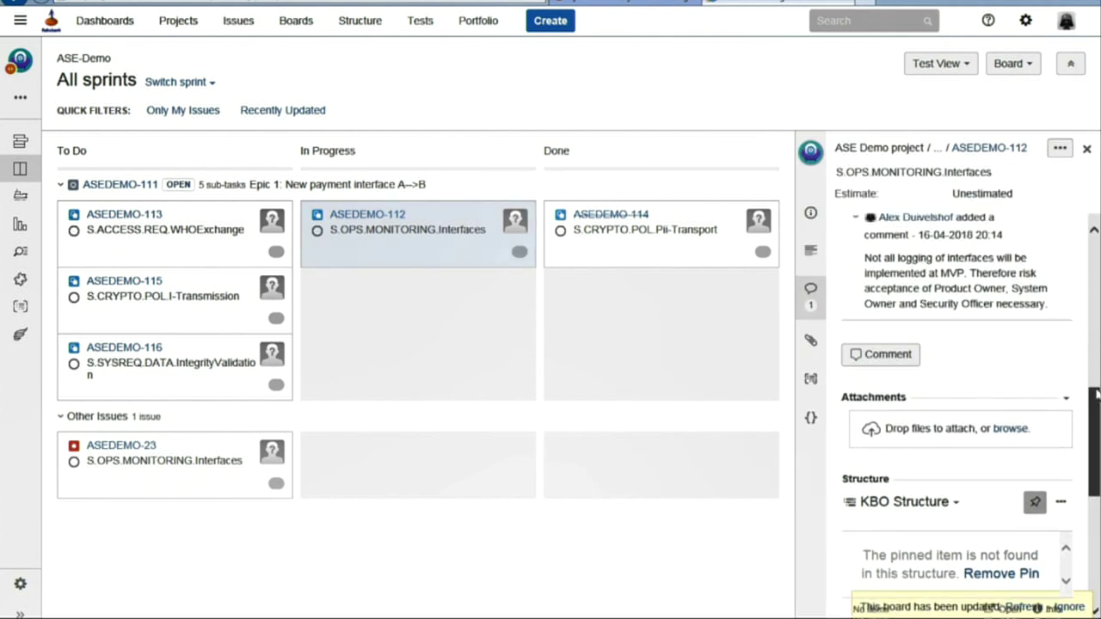
left_click_drag(445, 211, 670, 266)
left_click(539, 112)
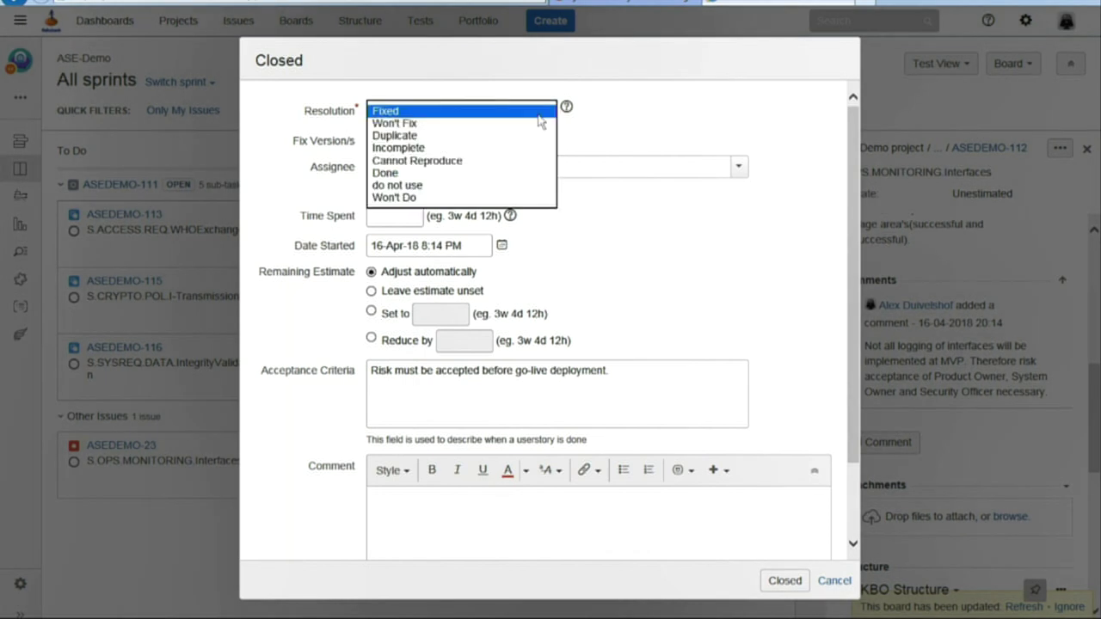
left_click(517, 125)
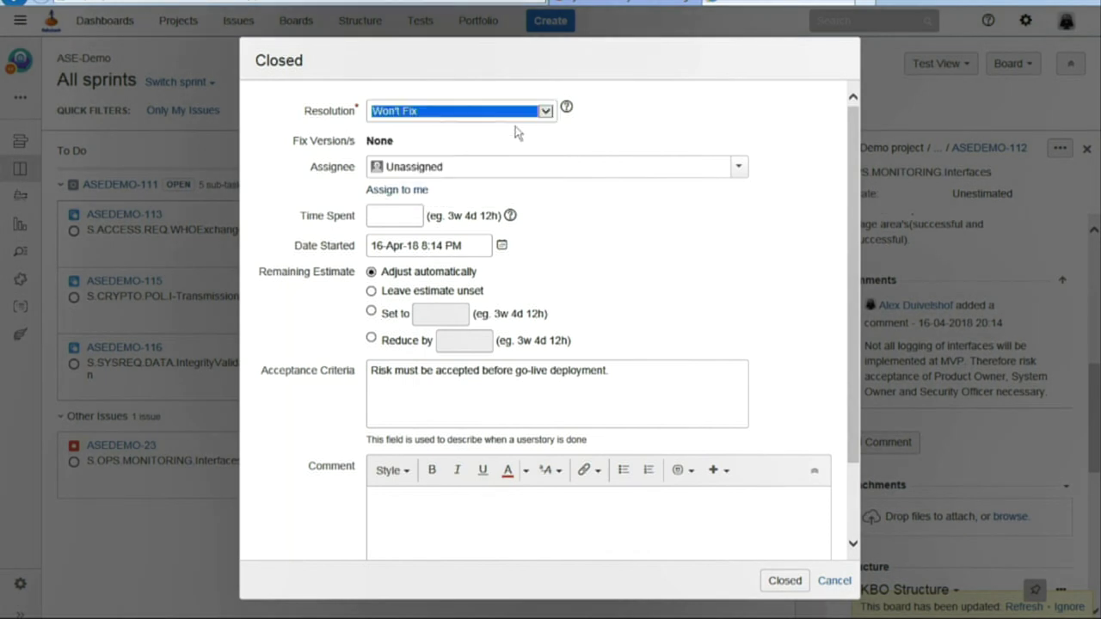
triple_click(271, 376)
left_click(432, 373)
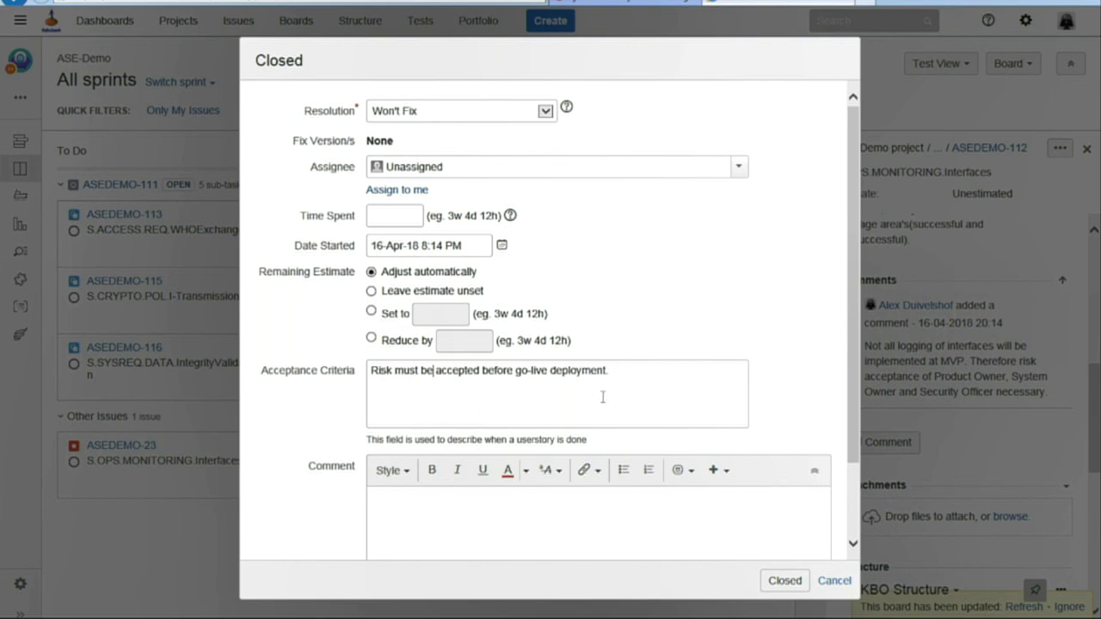
left_click(788, 578)
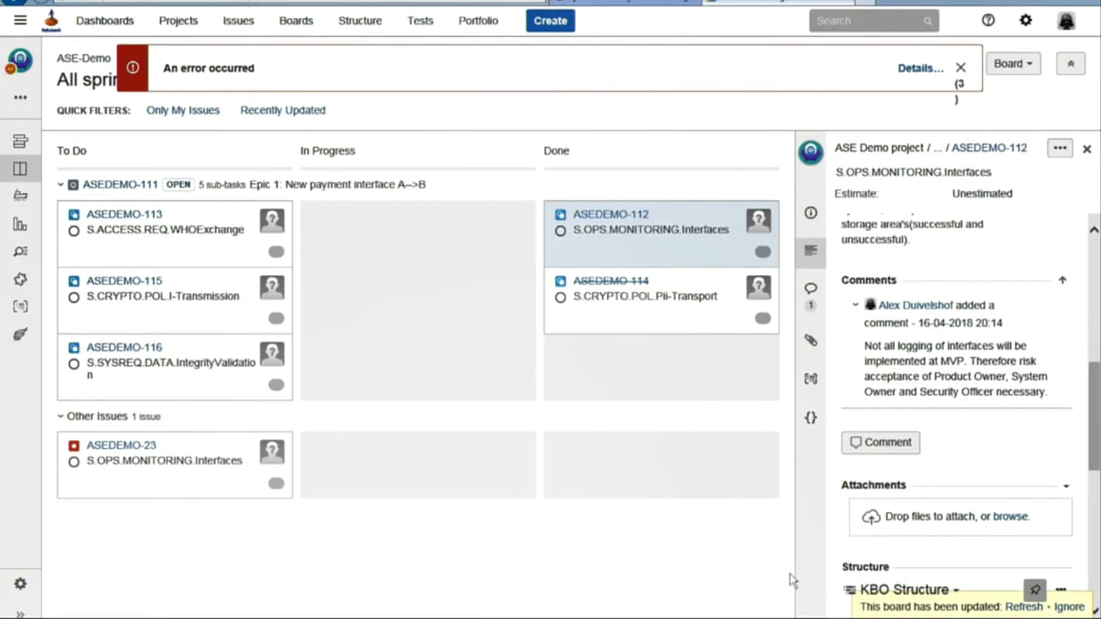
Move the sub-tasks S.CRYPTO.POL.I-Transmission and S.SYSREQ.DATA.IntegrityValidation from To Do to In Progress
left_click_drag(215, 283, 404, 297)
left_click_drag(160, 312, 413, 293)
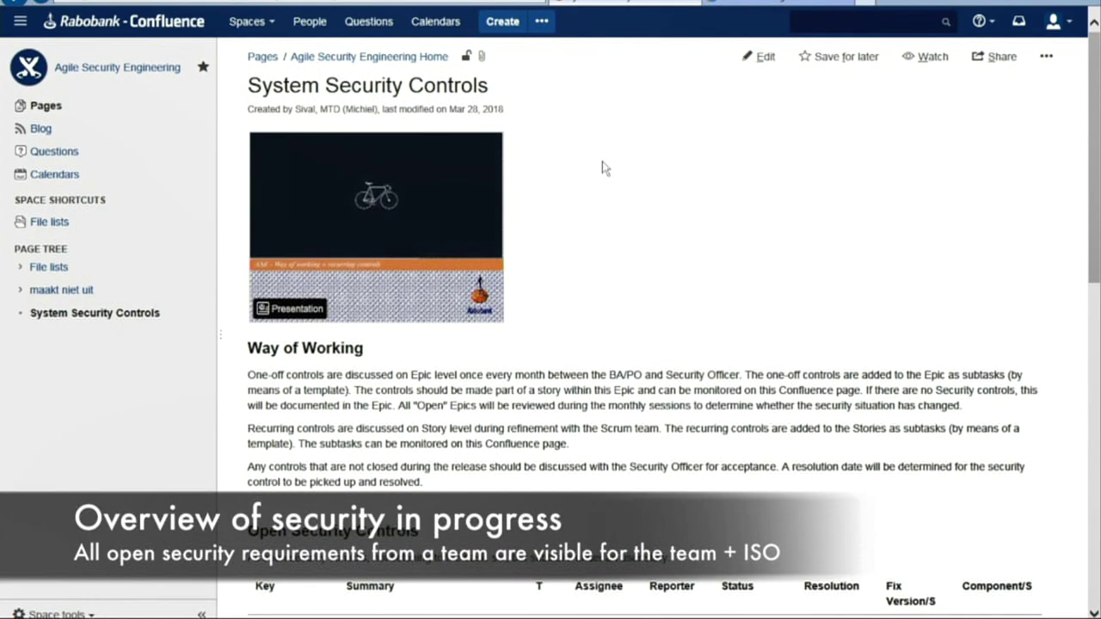
Review the open and closed controls on the Confluence System Security Controls page, then examine the details and comments of S.OPS.MONITORING.Interfaces
scroll(602, 165, "down", 5)
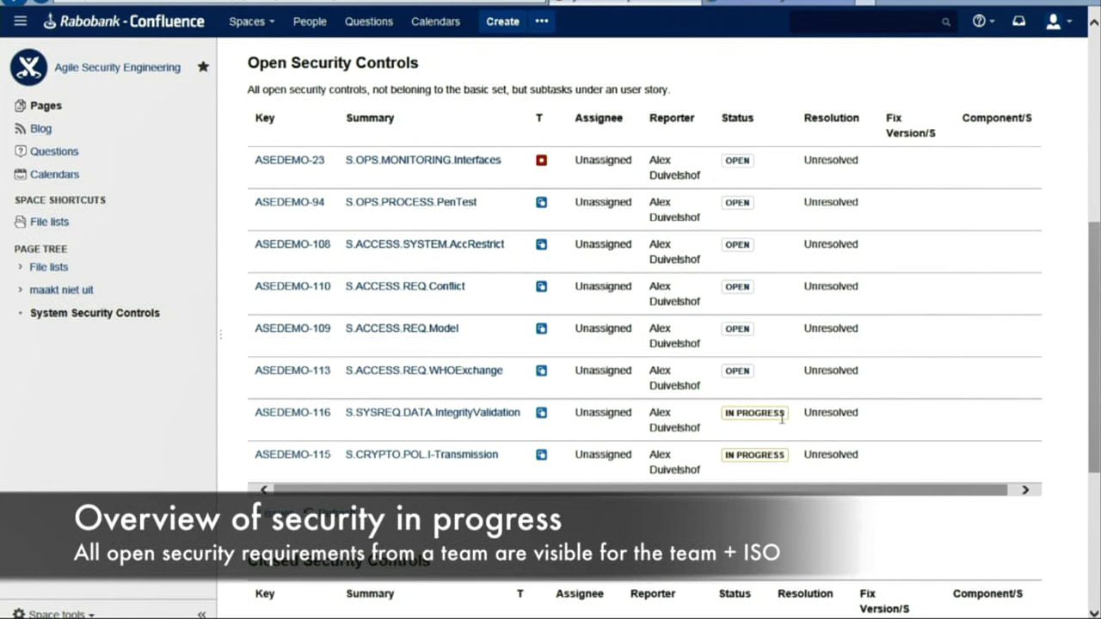
scroll(817, 476, "down", 4)
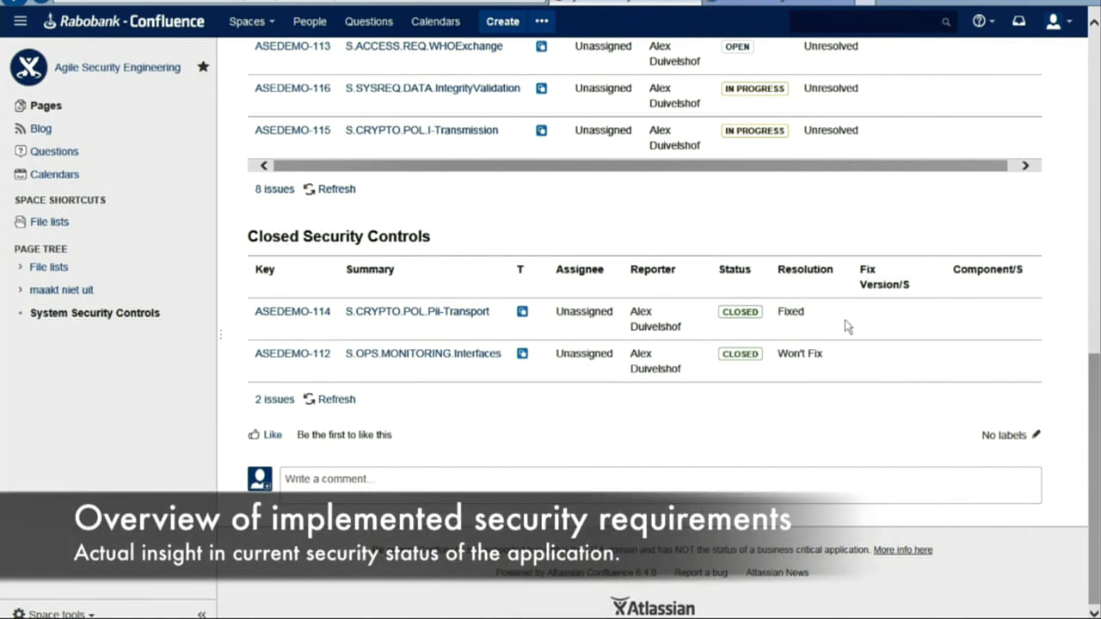
left_click(450, 356)
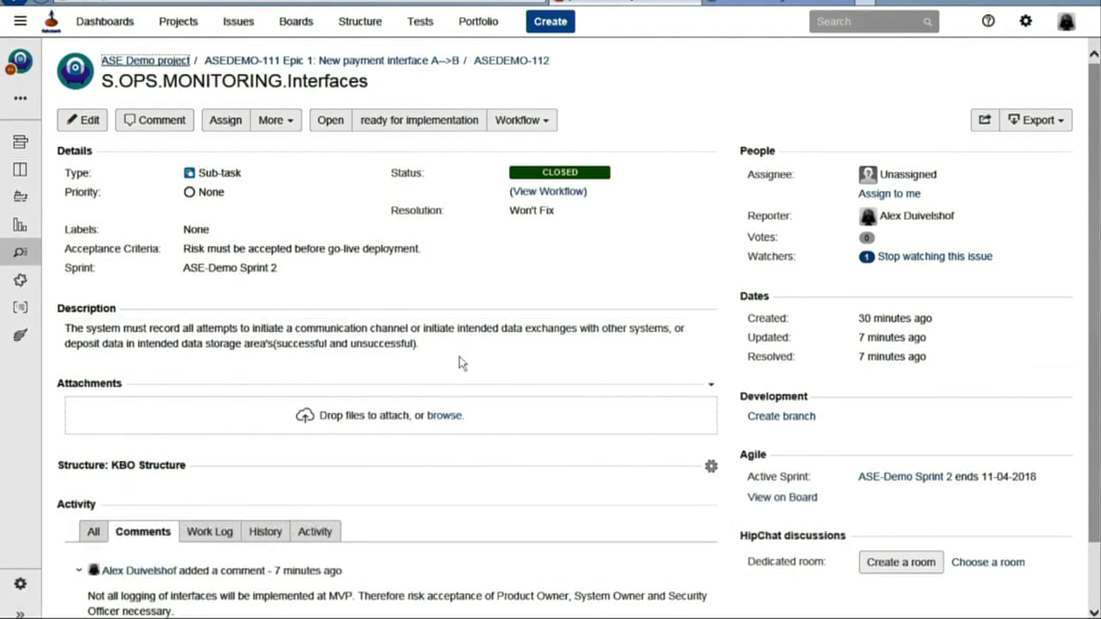
scroll(511, 354, "down", 1)
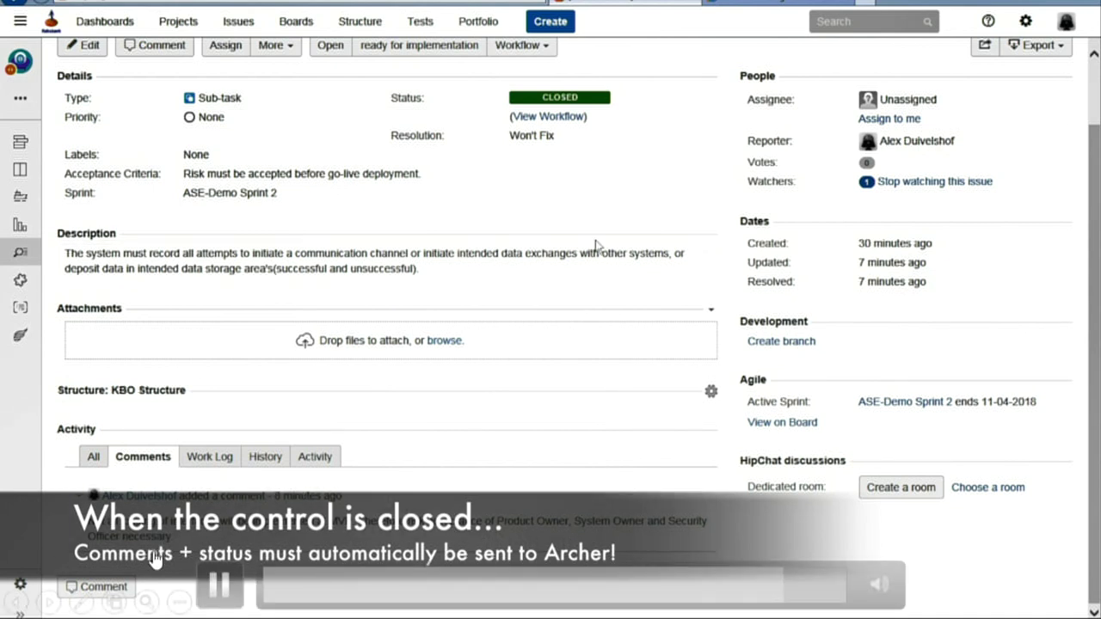
scroll(597, 245, "up", 1)
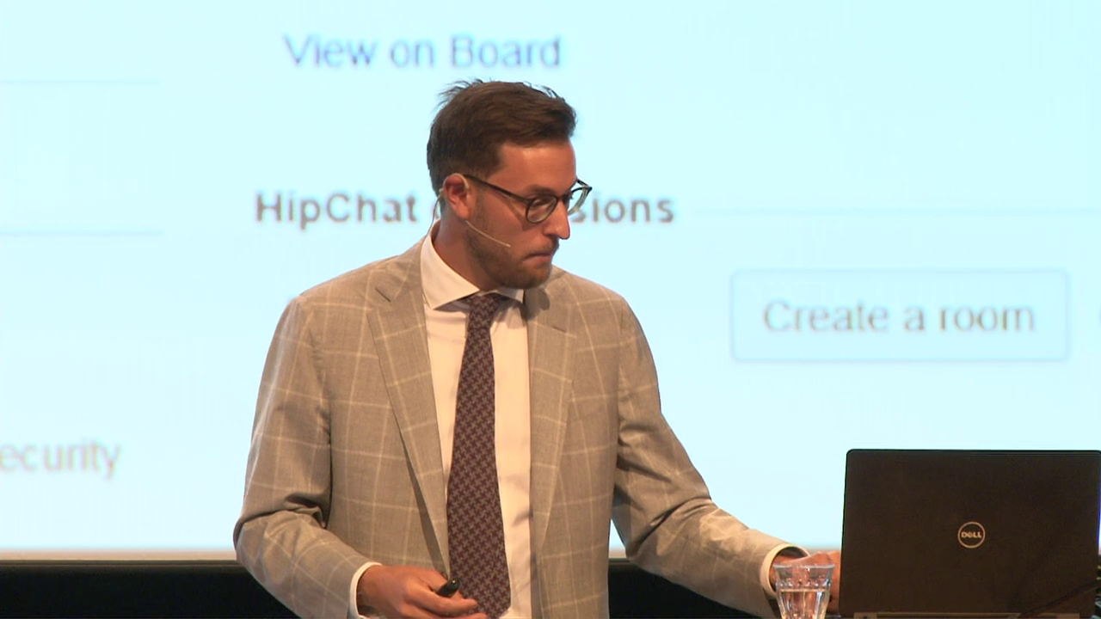
key("Page_Down")
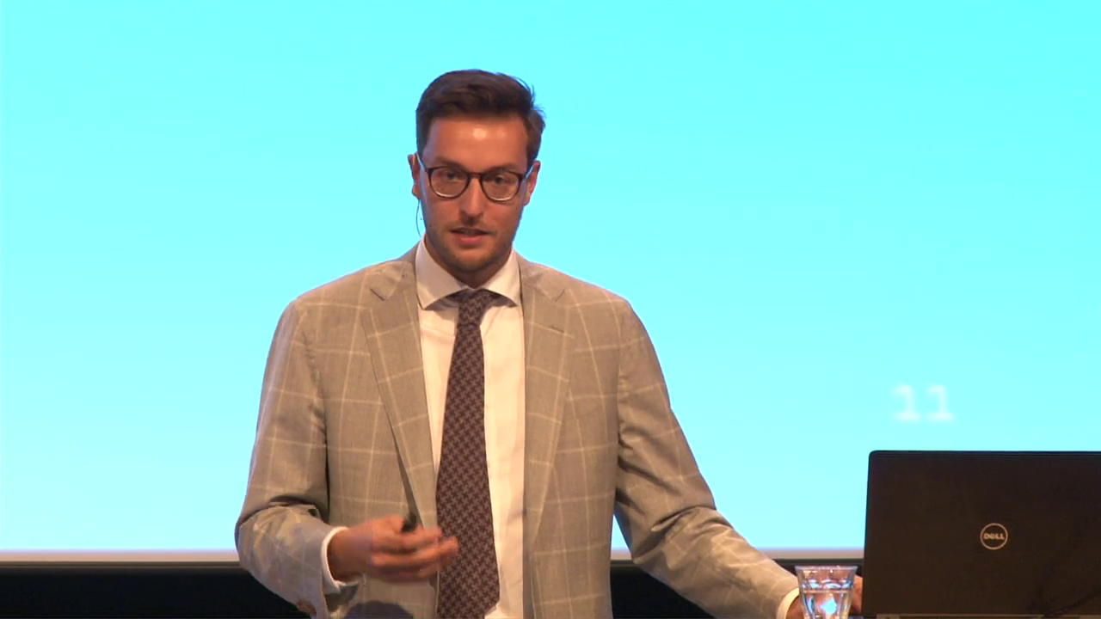